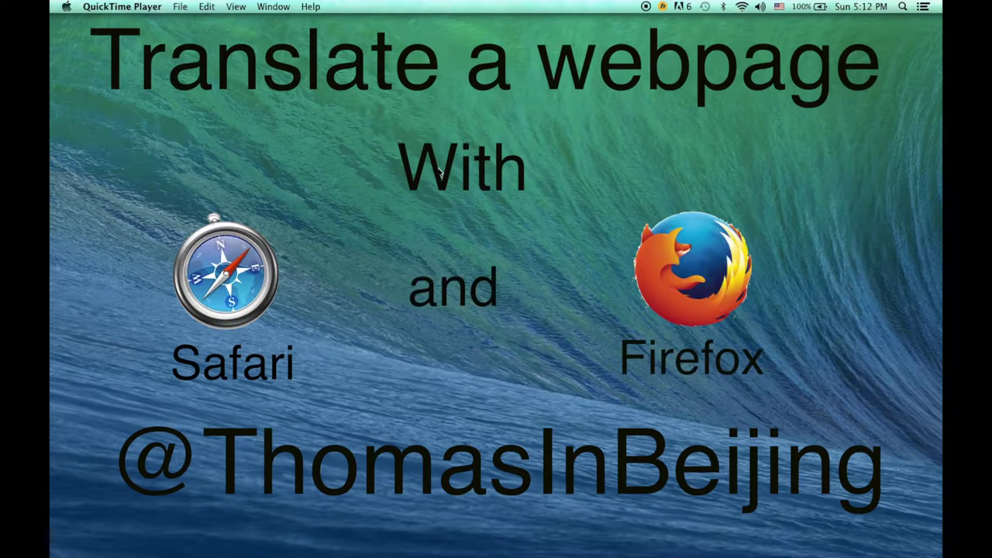
Open Safari and go to the Safari Extensions Gallery.
mouse_move(189, 553)
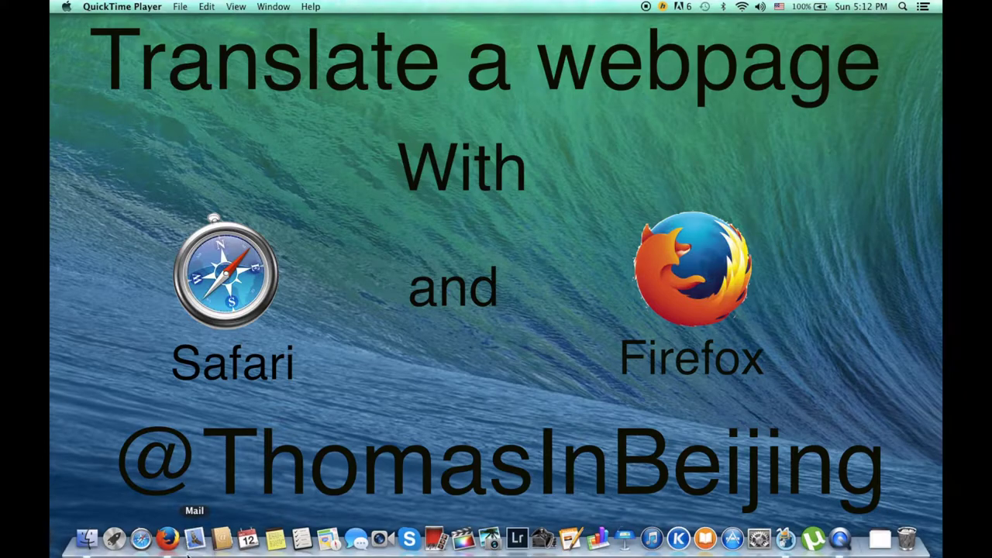
click(140, 540)
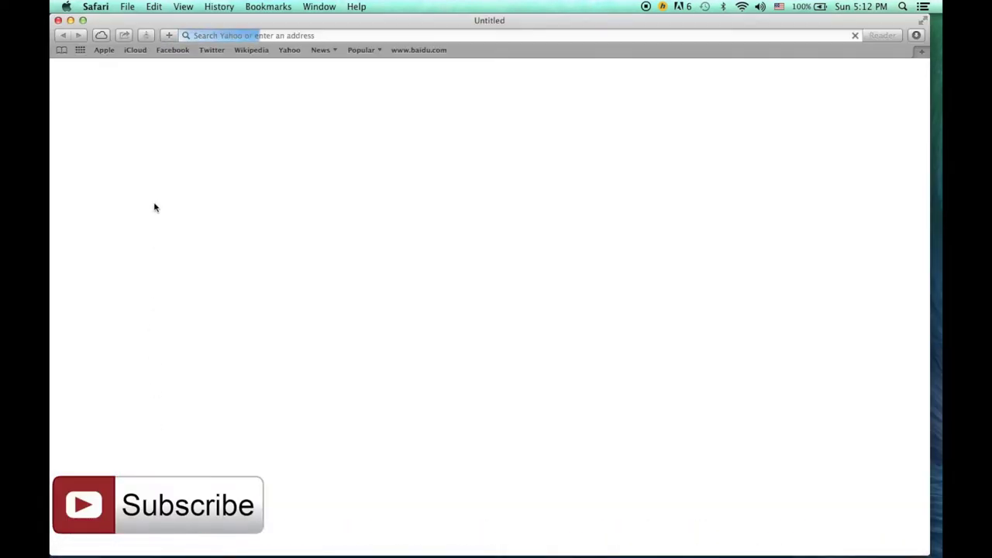
click(96, 6)
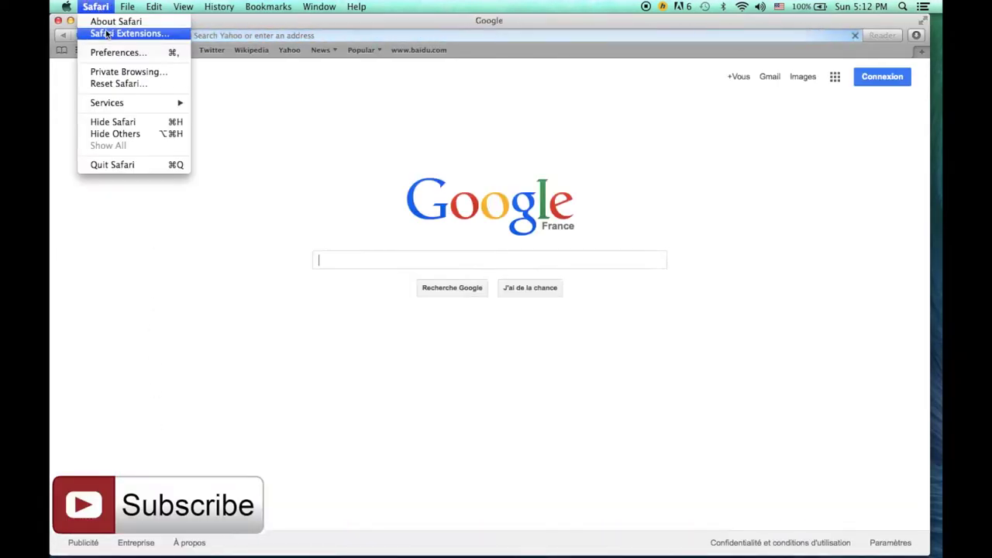
click(106, 34)
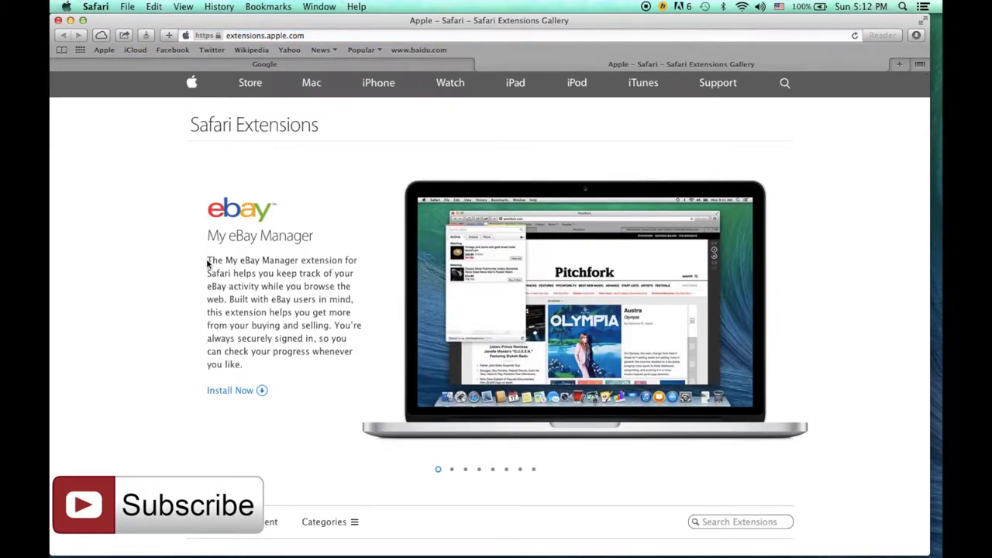
Install the Translate extension by Side Tree Software from the gallery's Translation category and close its welcome page.
scroll(211, 262, down, 5)
click(341, 326)
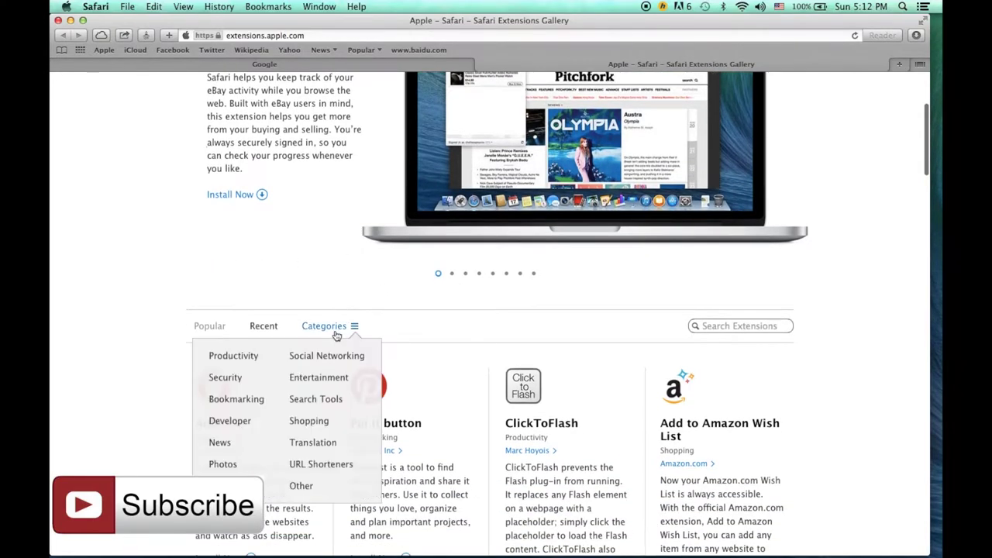
click(319, 446)
scroll(734, 428, down, 4)
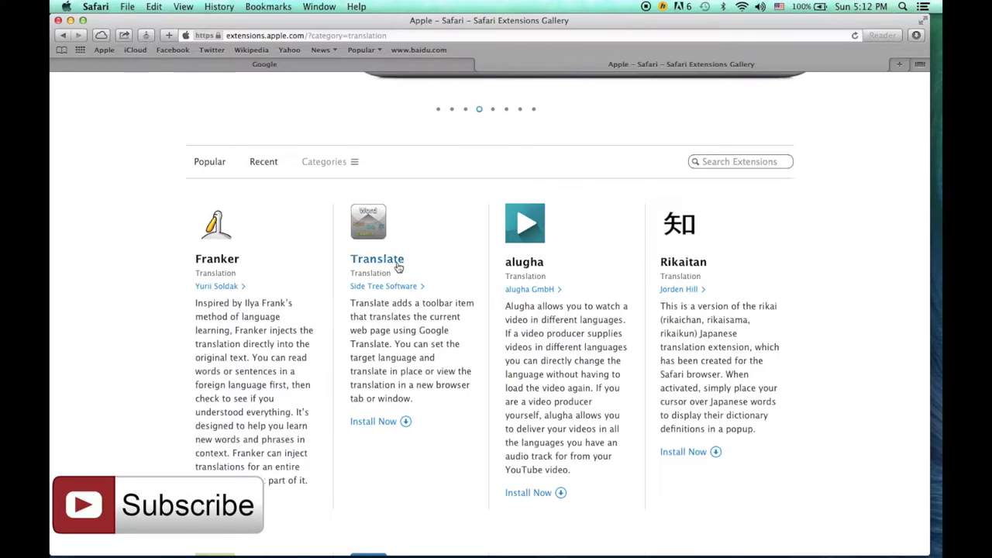
click(398, 266)
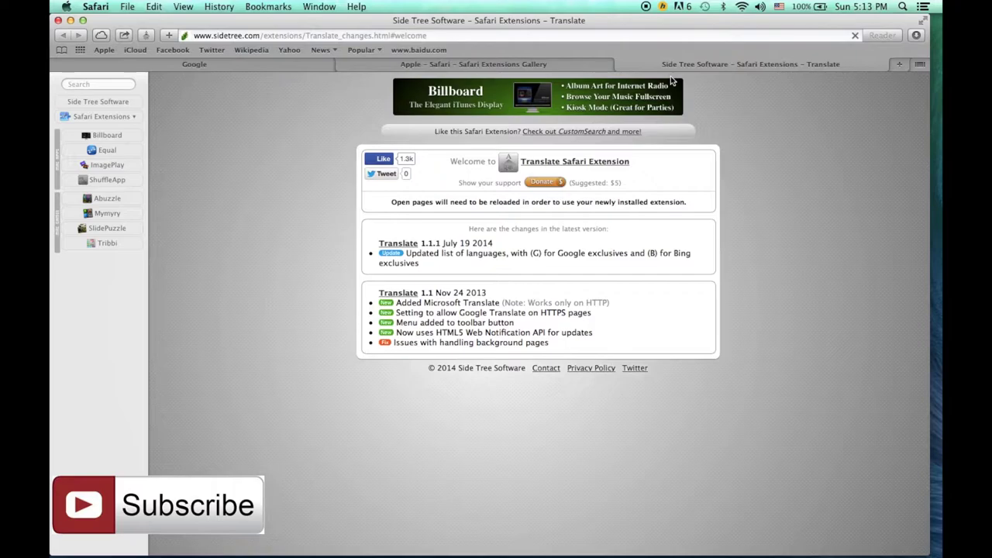
click(622, 65)
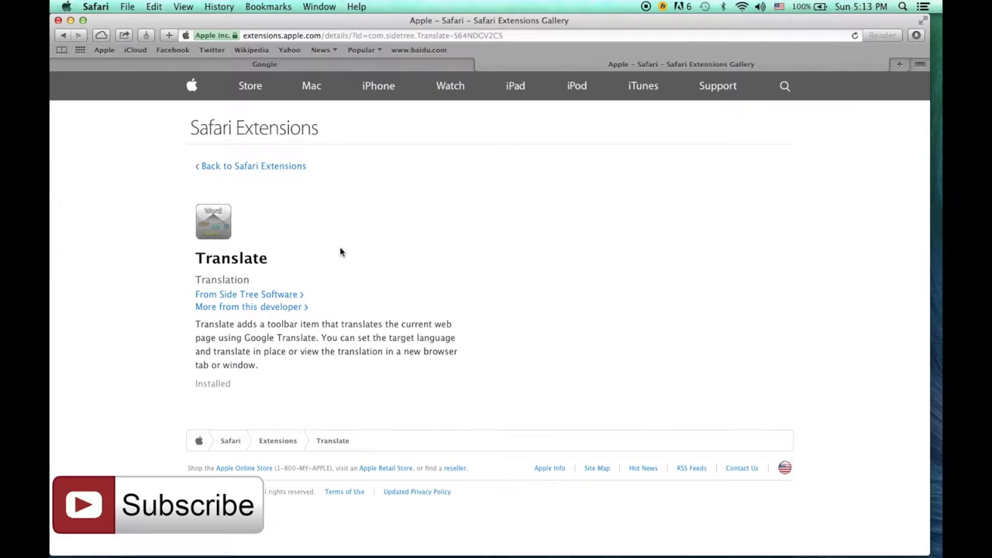
click(432, 50)
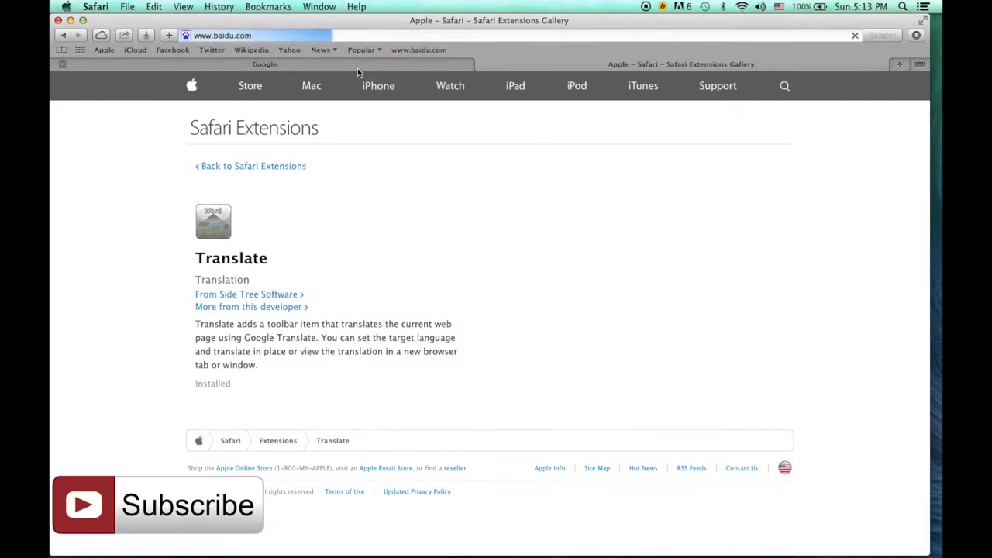
text(test)
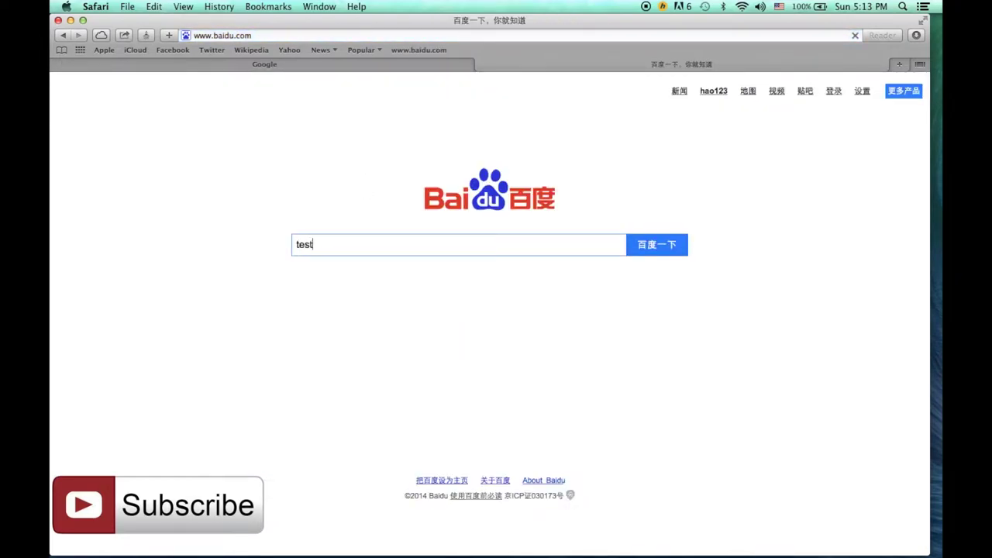
key(Return)
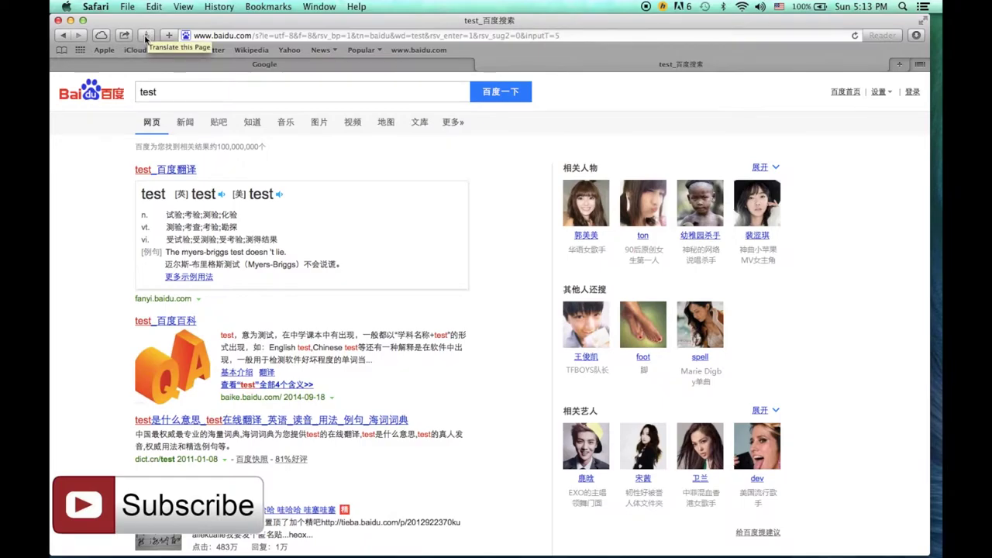
Customize the Safari toolbar by placing the Translate item beside the address field.
click(181, 7)
click(199, 34)
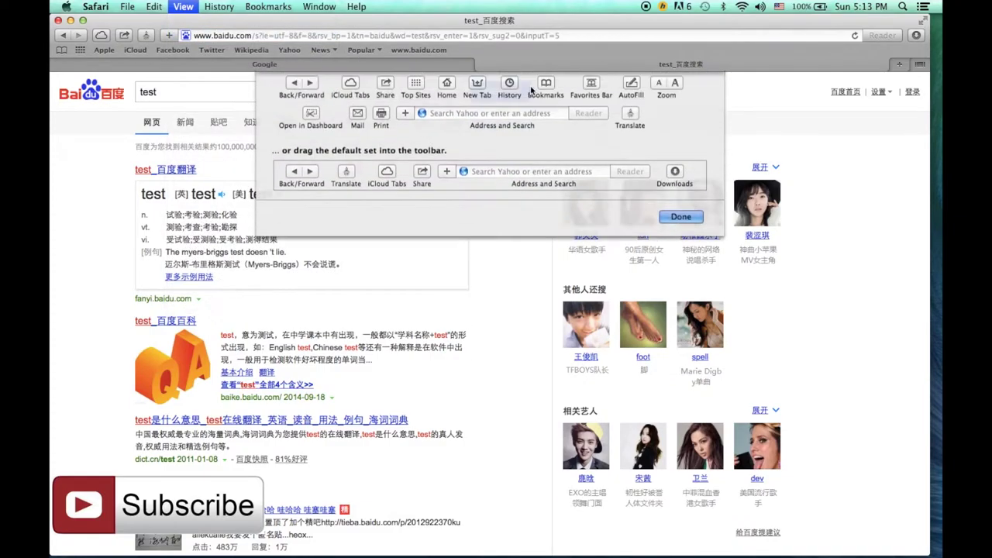
drag(630, 145, 151, 37)
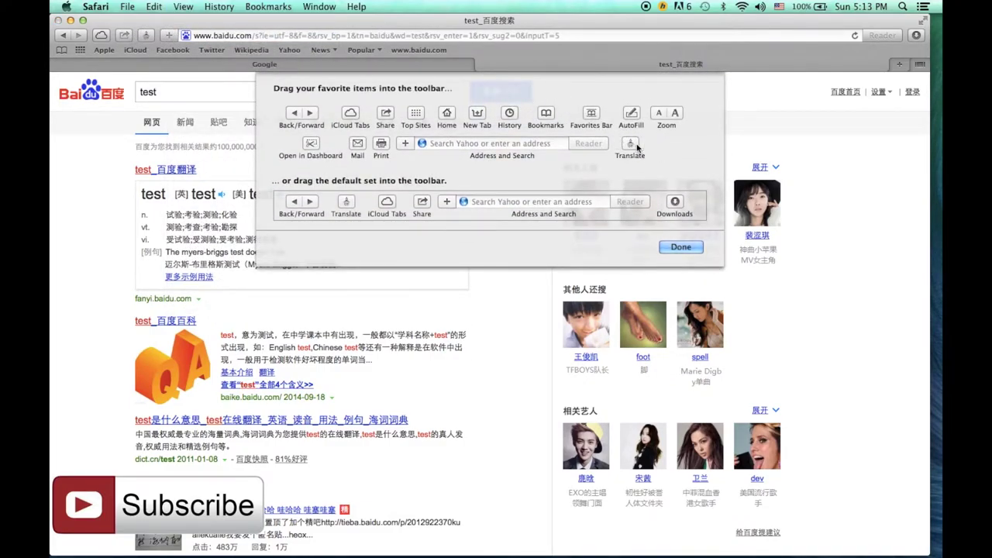
click(682, 248)
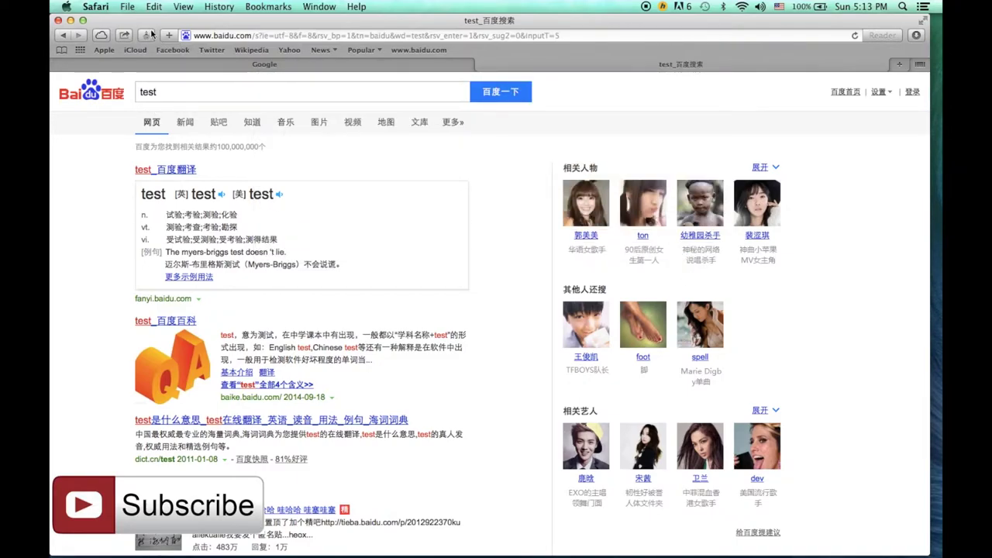
Translate the Baidu results page into English with Microsoft Translator and look through the translated results.
click(149, 35)
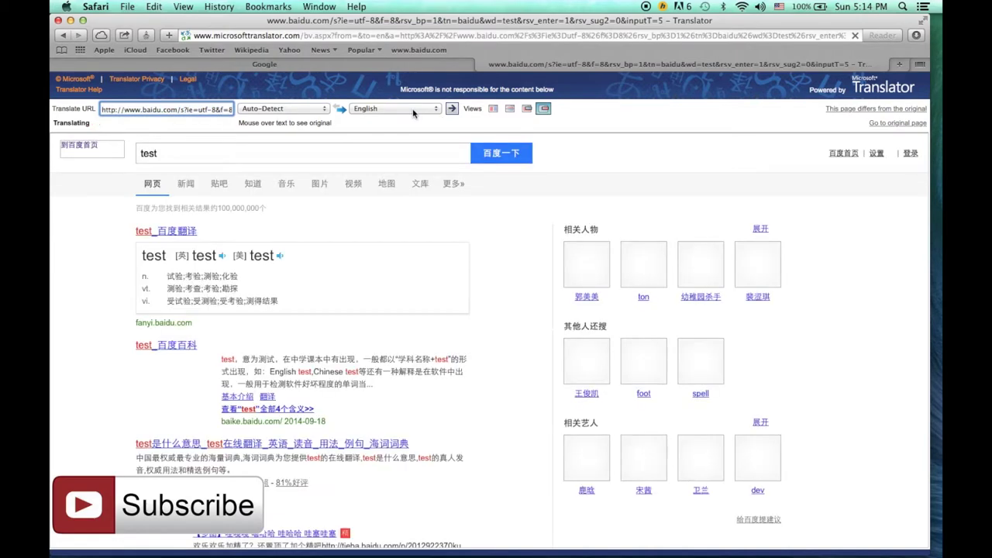
scroll(309, 451, down, 3)
scroll(310, 452, up, 1)
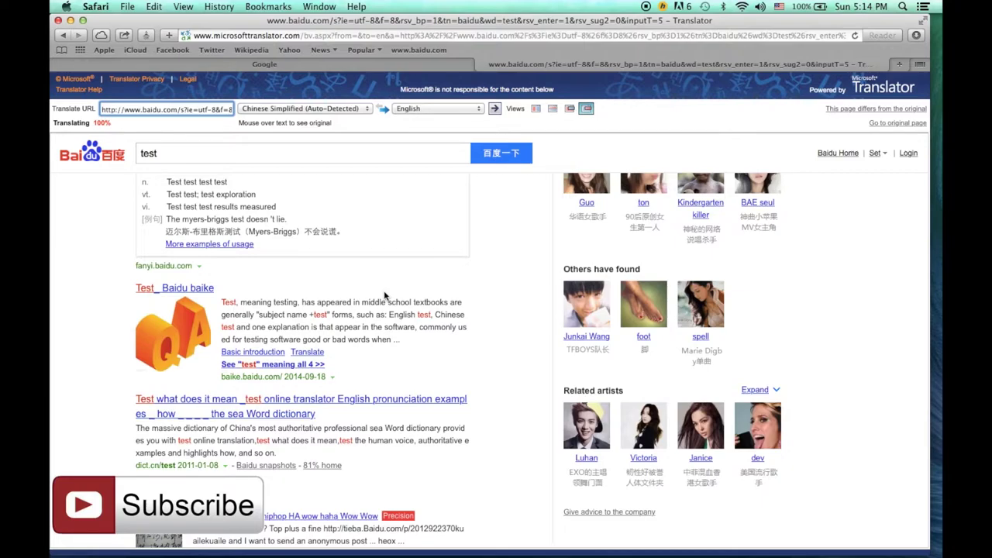
Set the Translate extension to translate pages via Google Translate in the Safari preferences.
click(96, 6)
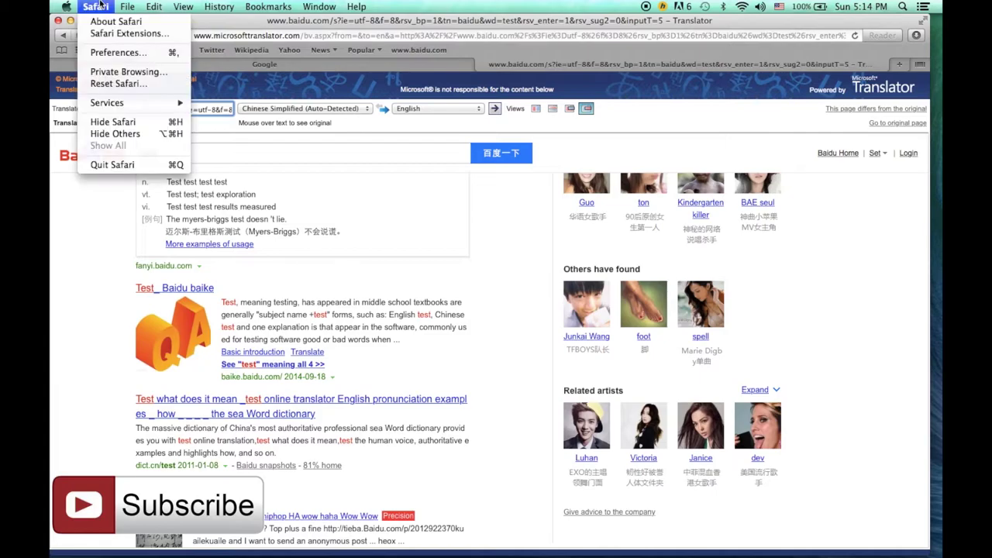
click(108, 52)
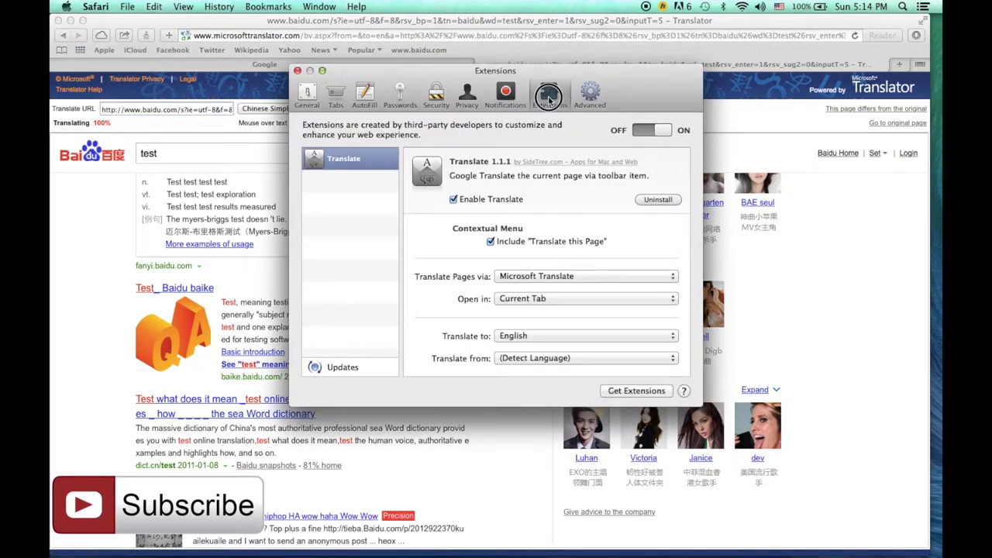
click(528, 278)
click(533, 289)
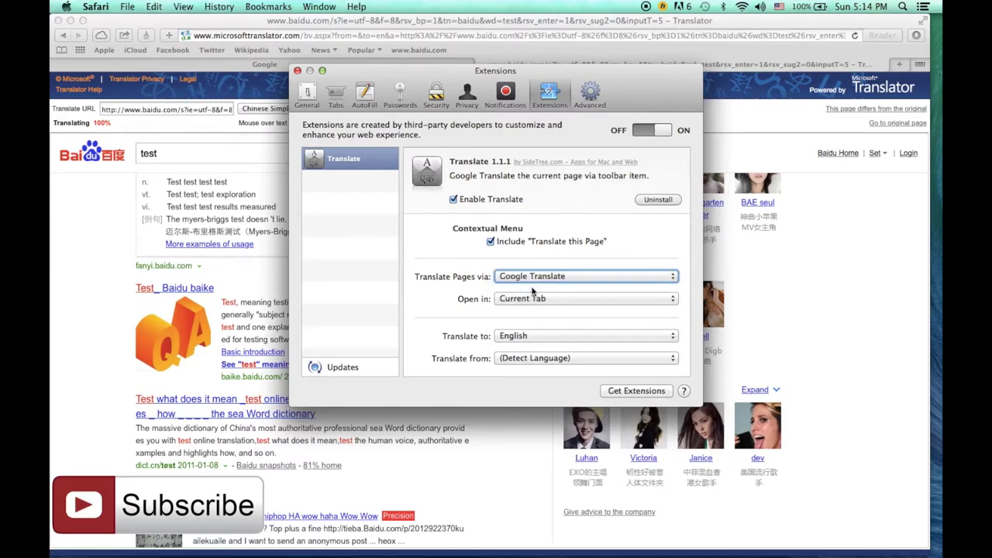
click(297, 70)
Return to the original Baidu results page and translate it into French with Google Translate.
click(897, 126)
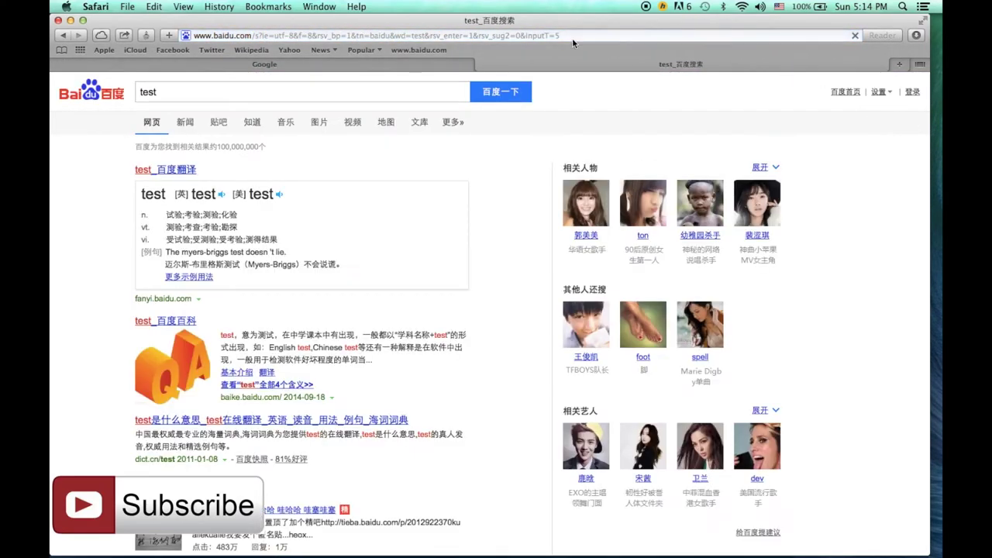
click(146, 36)
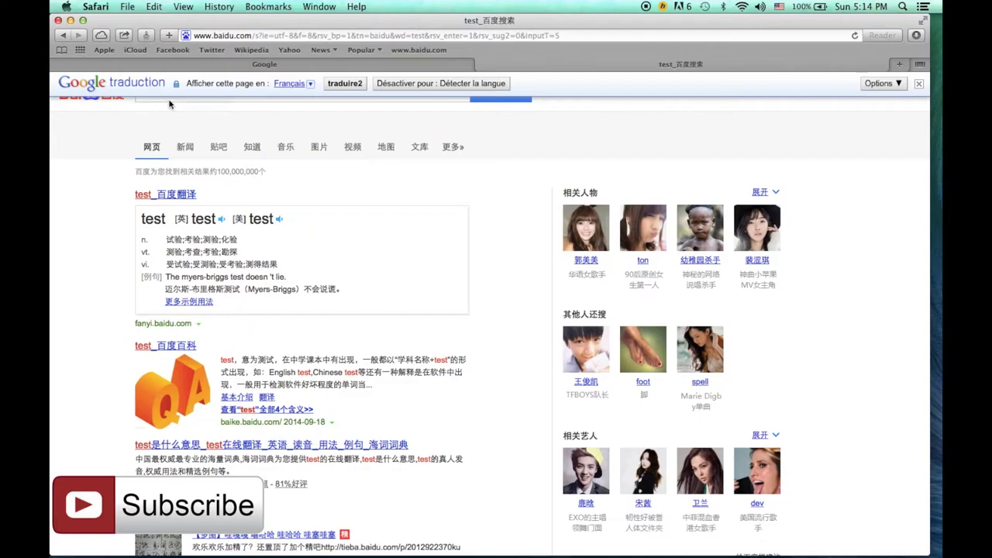
click(311, 83)
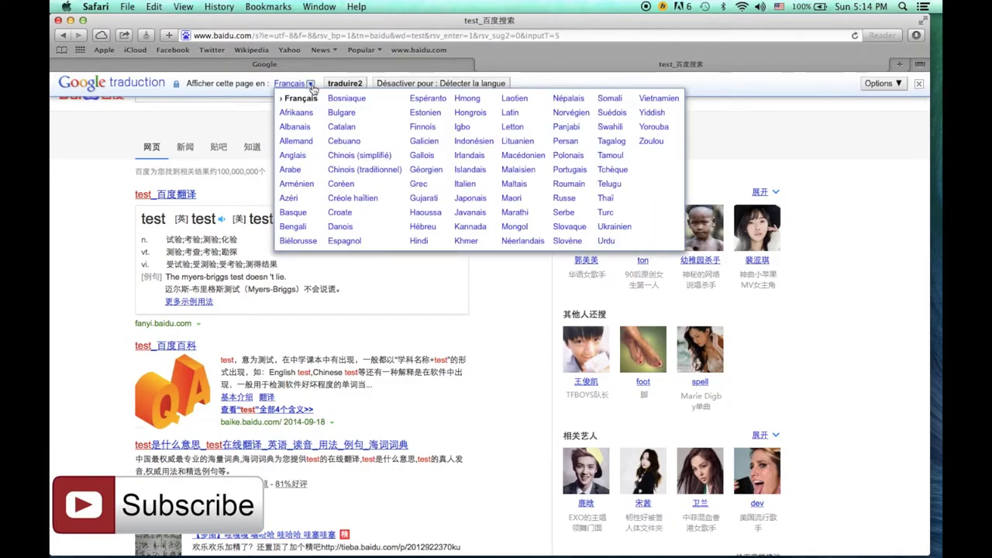
click(311, 85)
click(311, 85)
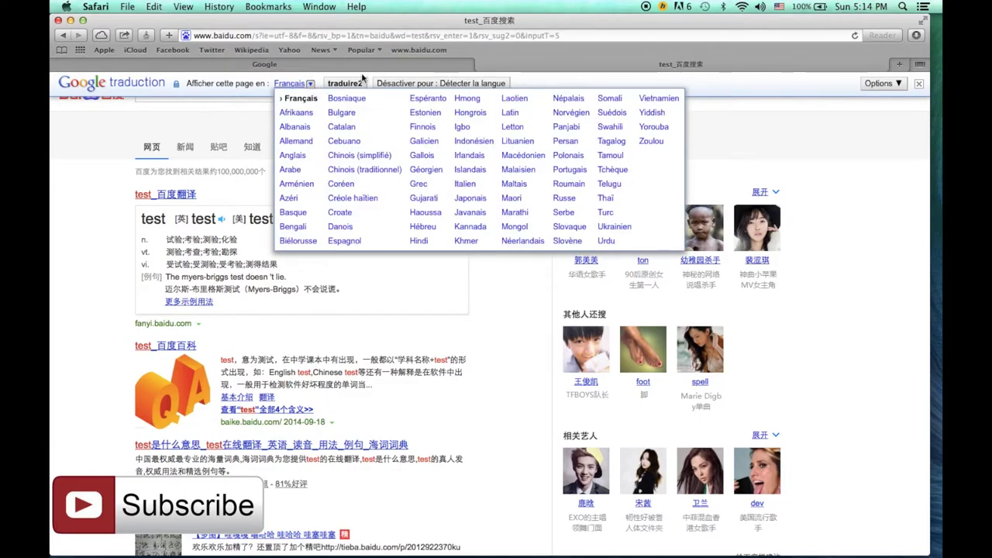
click(341, 84)
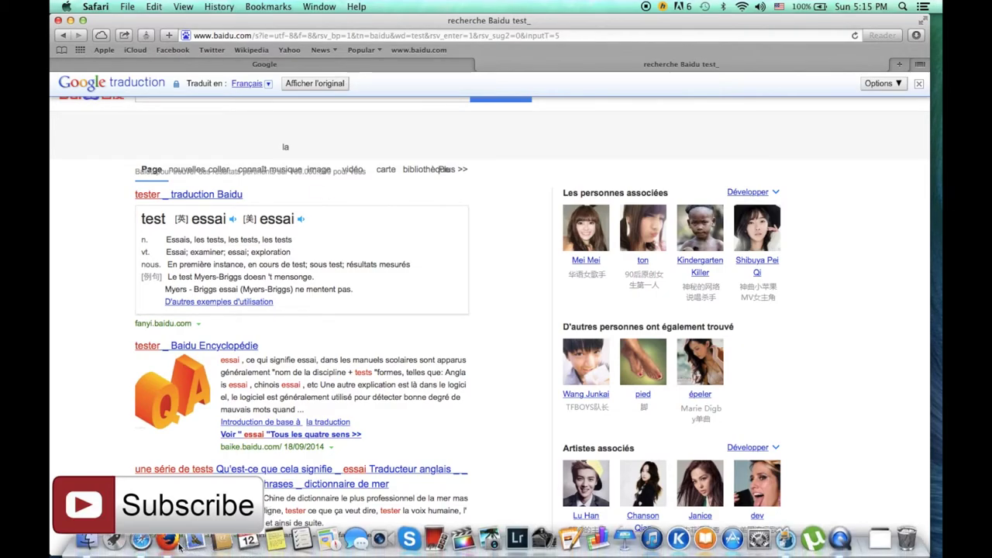
Switch to Firefox and search Baidu for "test" in a new tab.
click(178, 543)
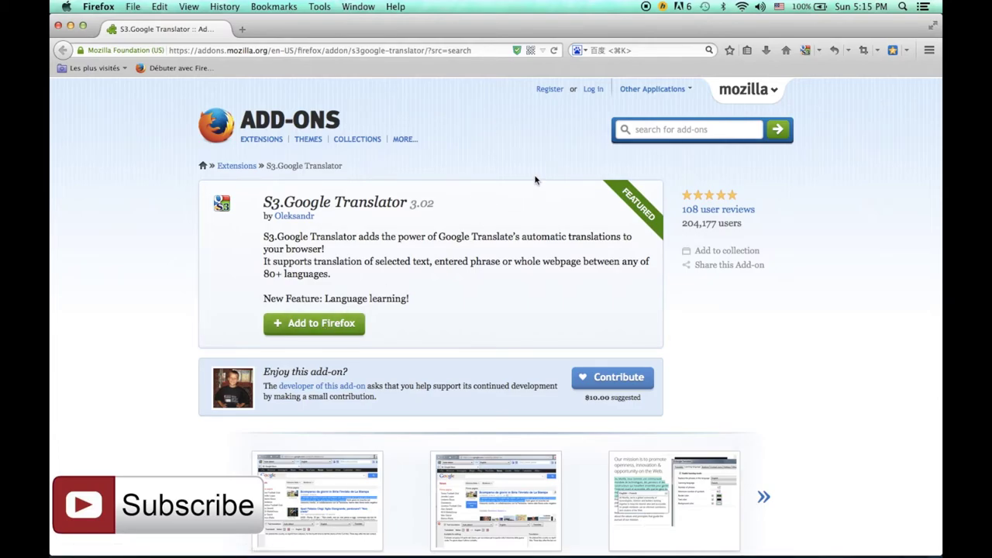
click(309, 51)
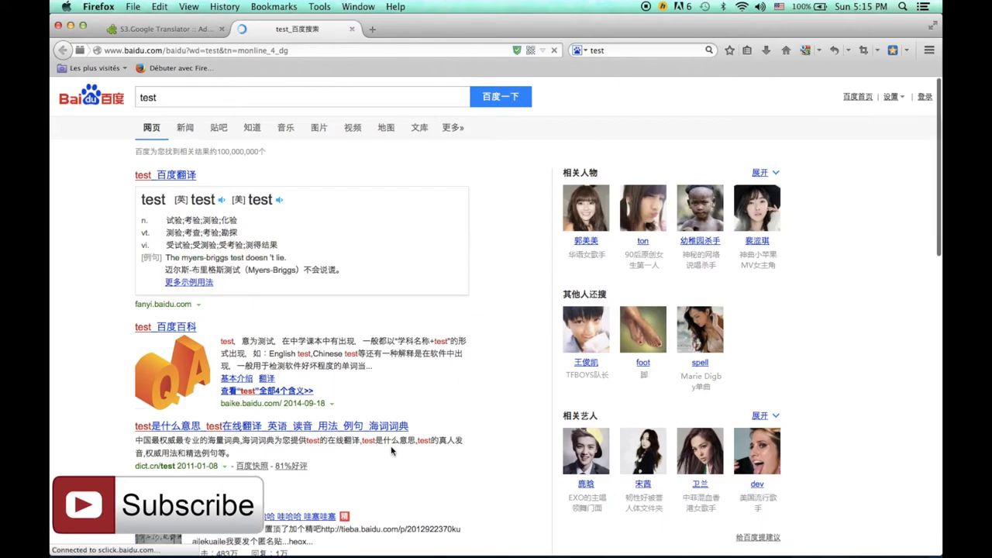
Translate the Baidu results page into English with the S3.Google Translator add-on.
scroll(392, 450, down, 3)
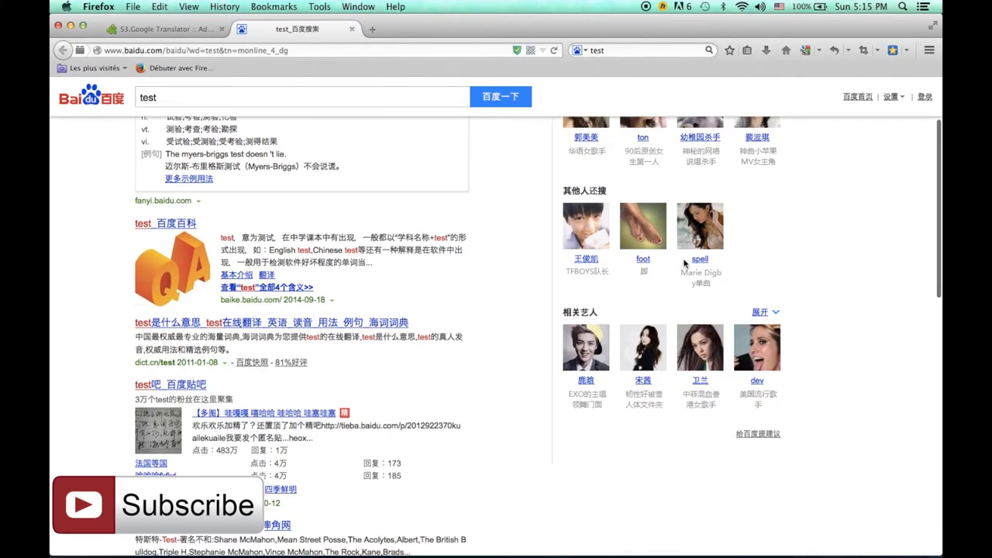
click(809, 53)
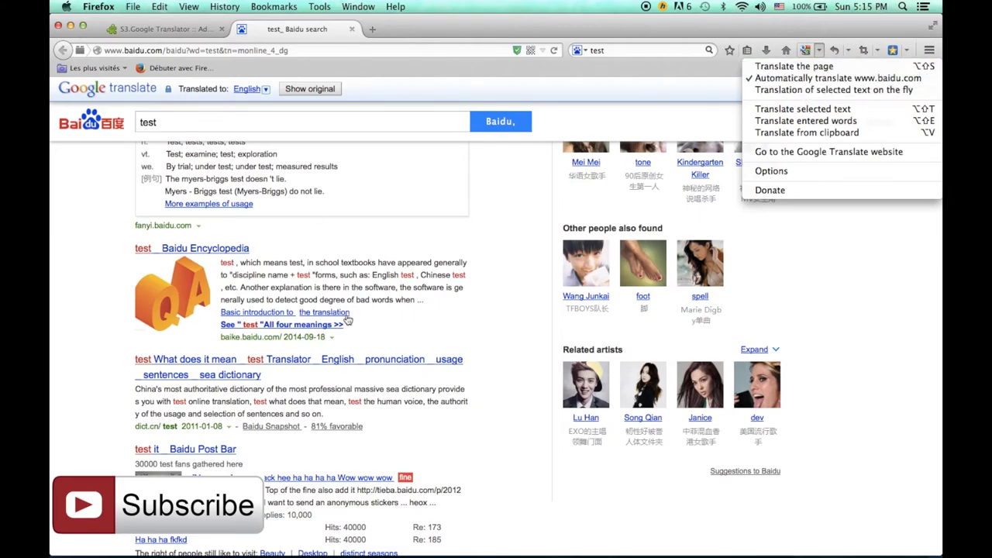
click(443, 336)
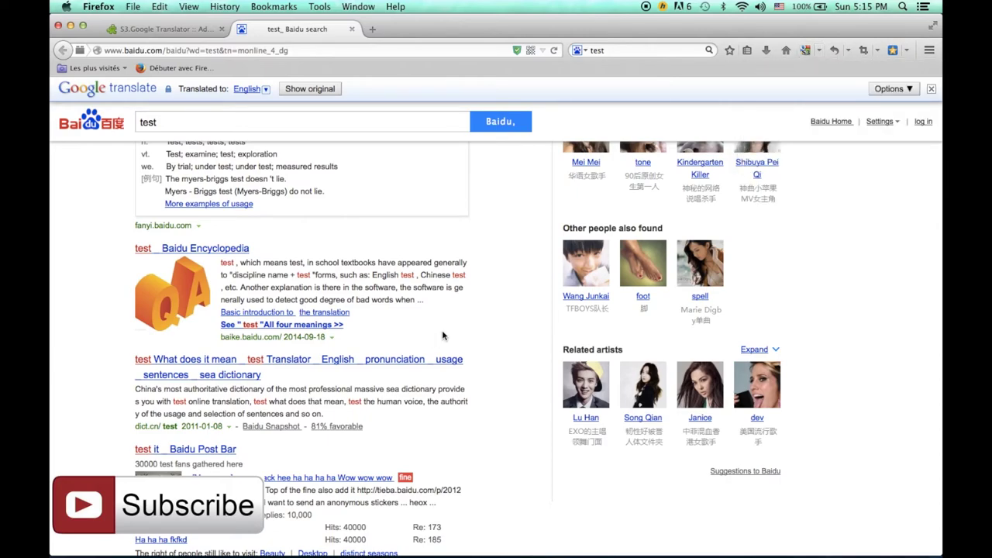